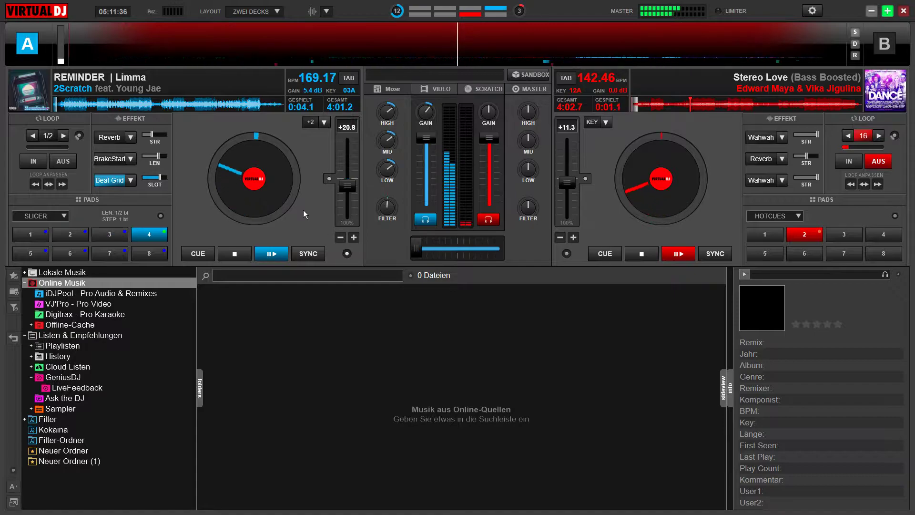
Apply Reverb briefly to deck A before switching off both Reverb and Beat Grid, and return deck B to its cue point
click(114, 138)
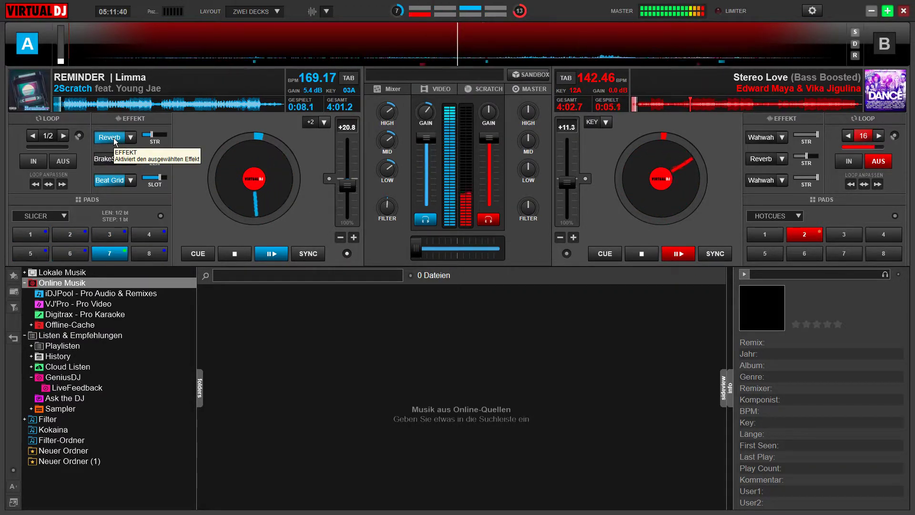
click(114, 139)
click(114, 181)
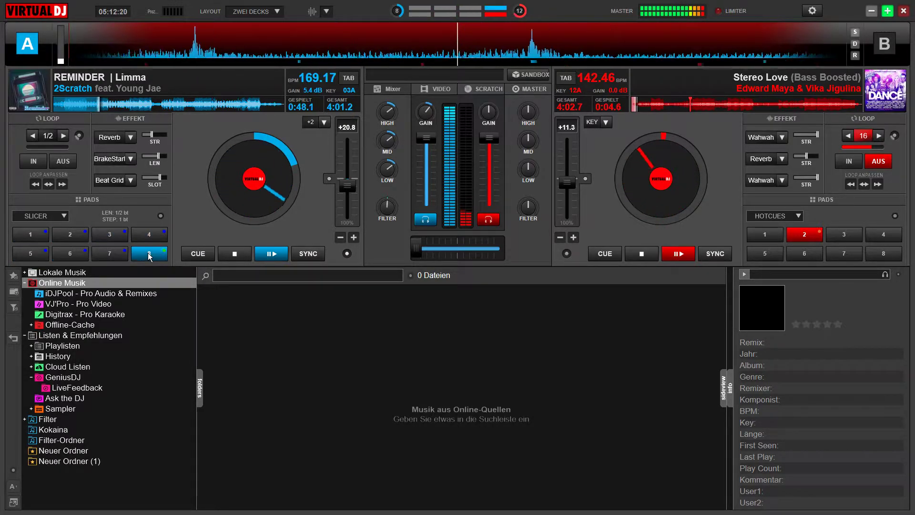
click(617, 250)
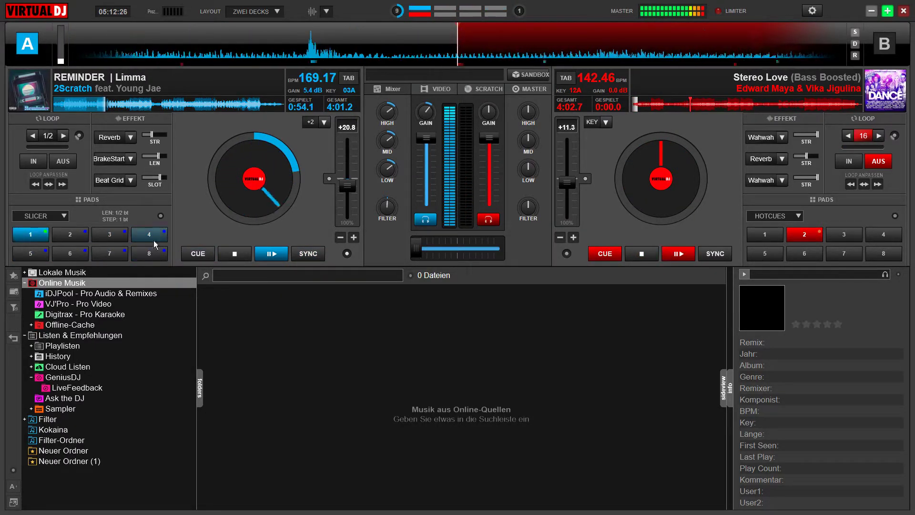
Run Beat Grid together with Reverb on deck A, toggle Beat Grid during playback, and switch both effects off
click(110, 181)
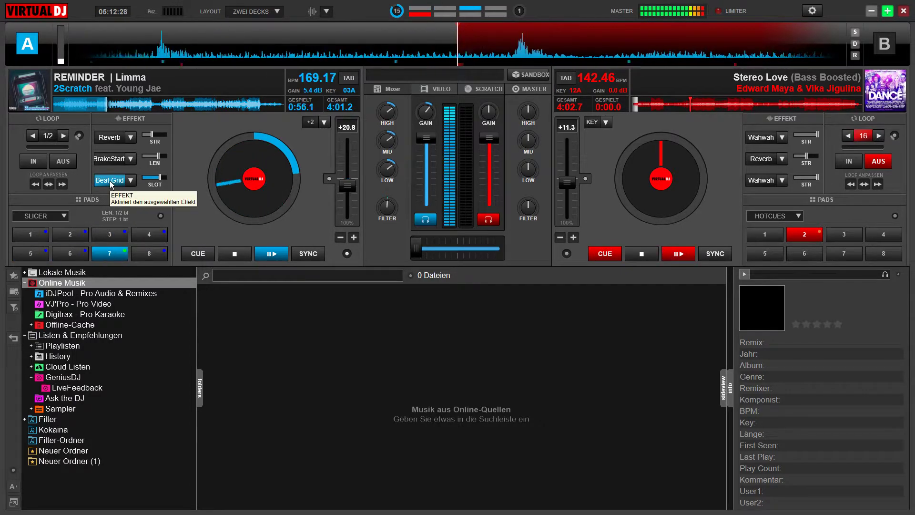
click(104, 138)
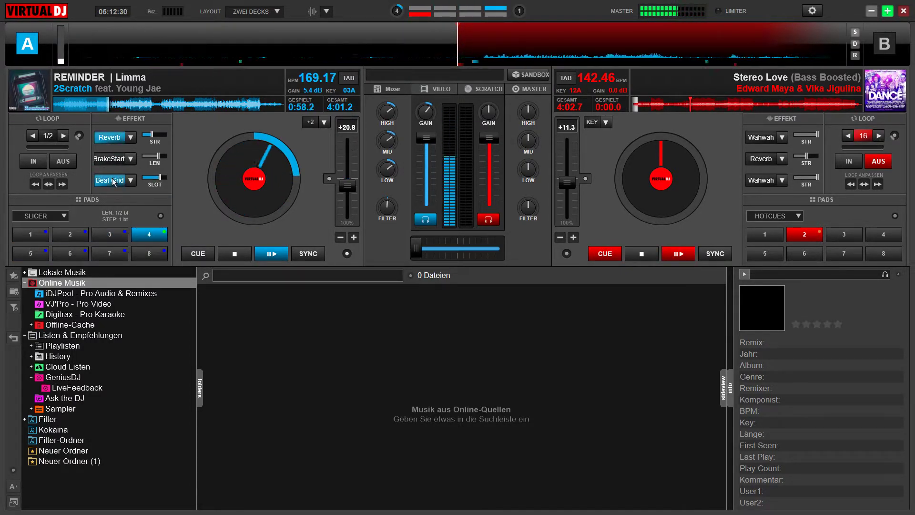
click(113, 181)
click(112, 181)
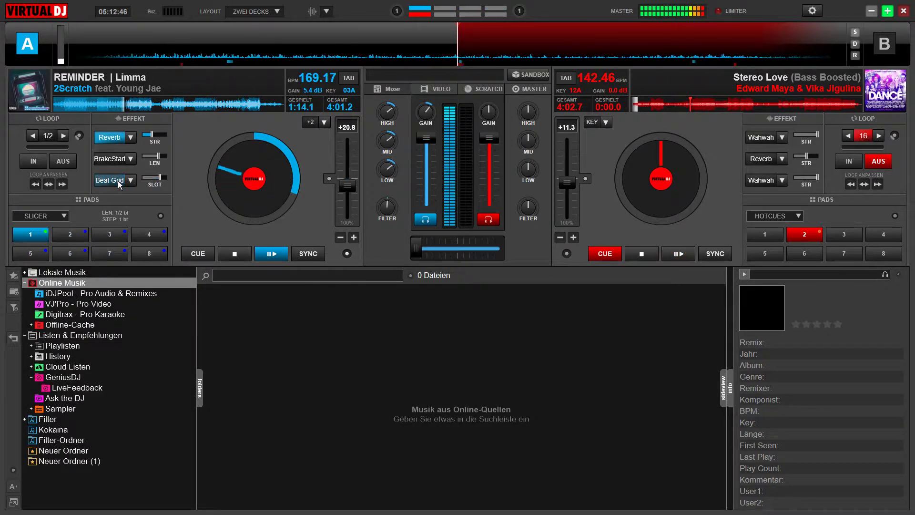
click(115, 178)
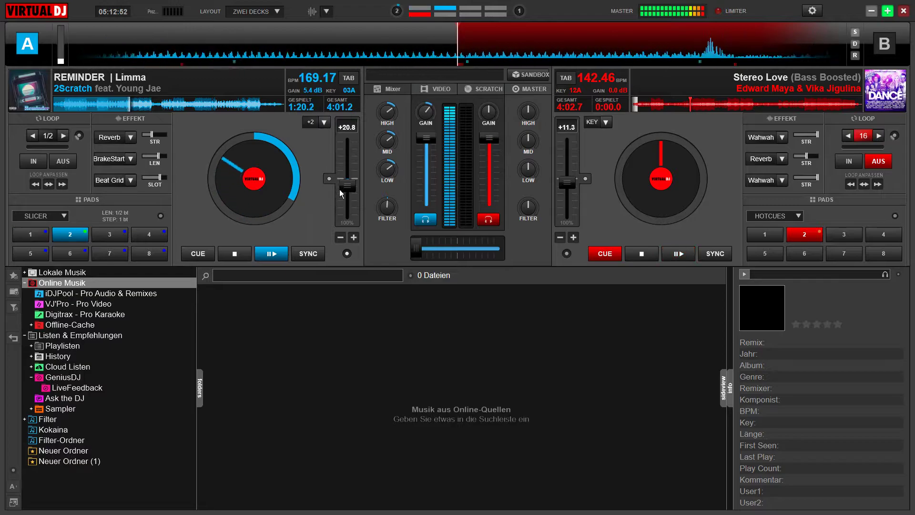
Raise deck A's pitch to +47.2, lower it to +29.2, and settle it at +30.6
drag(346, 192, 351, 200)
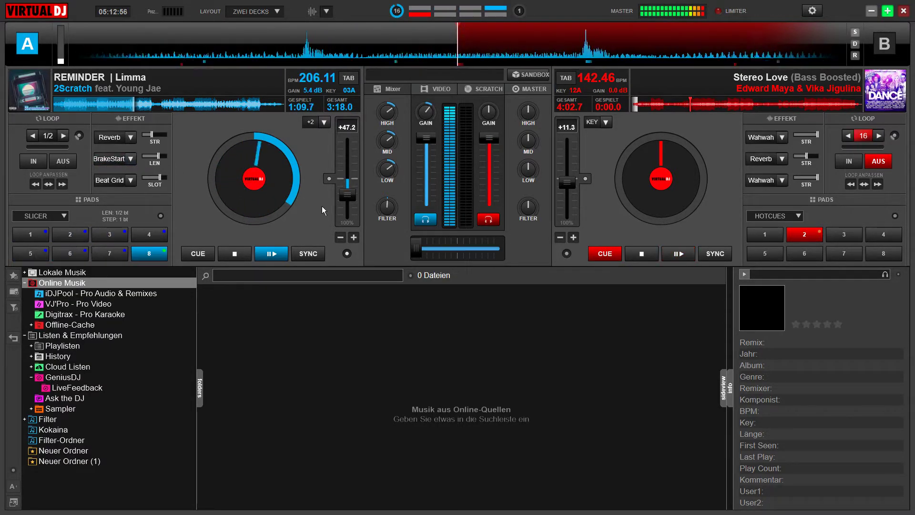
mouse_move(348, 196)
mouse_down()
mouse_move(352, 170)
mouse_move(332, 191)
mouse_move(345, 175)
mouse_move(345, 195)
mouse_up()
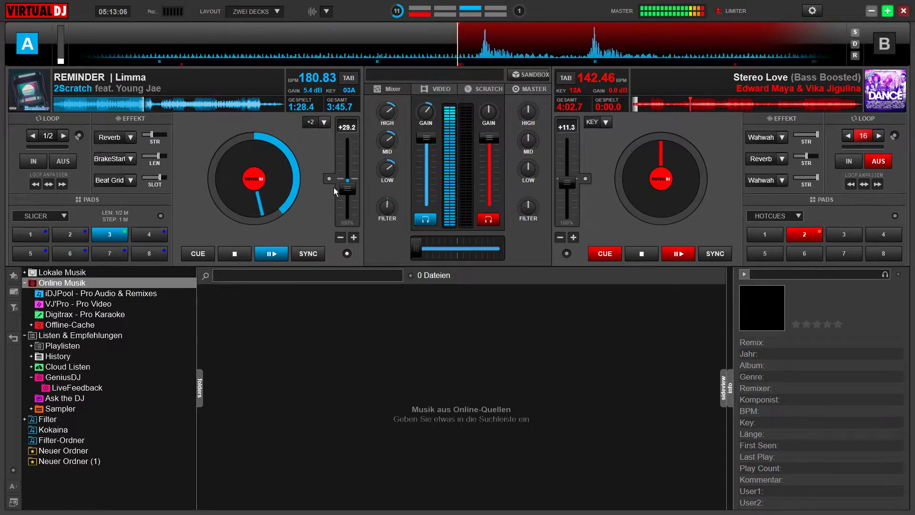
mouse_move(347, 190)
mouse_down()
mouse_move(350, 176)
mouse_move(347, 192)
mouse_up()
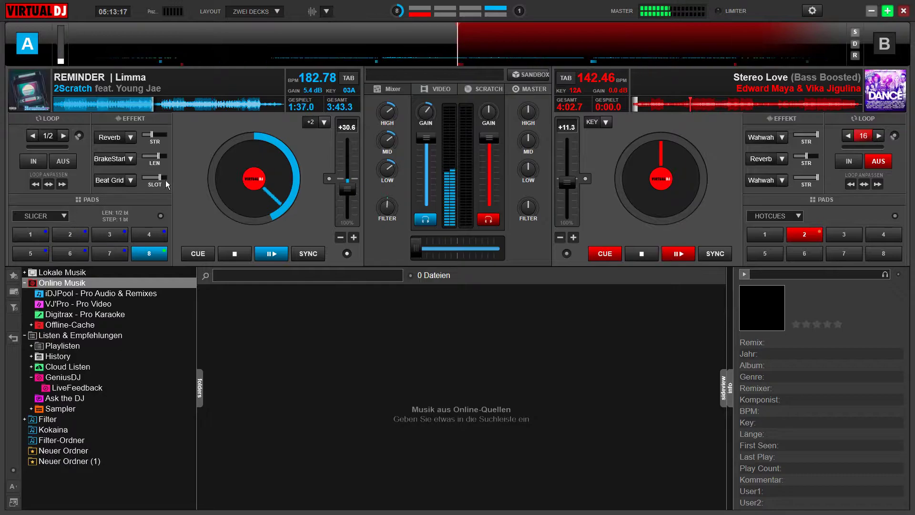
Layer Beat Grid and Reverb on deck A for a passage, releasing Beat Grid first and Reverb last
click(113, 183)
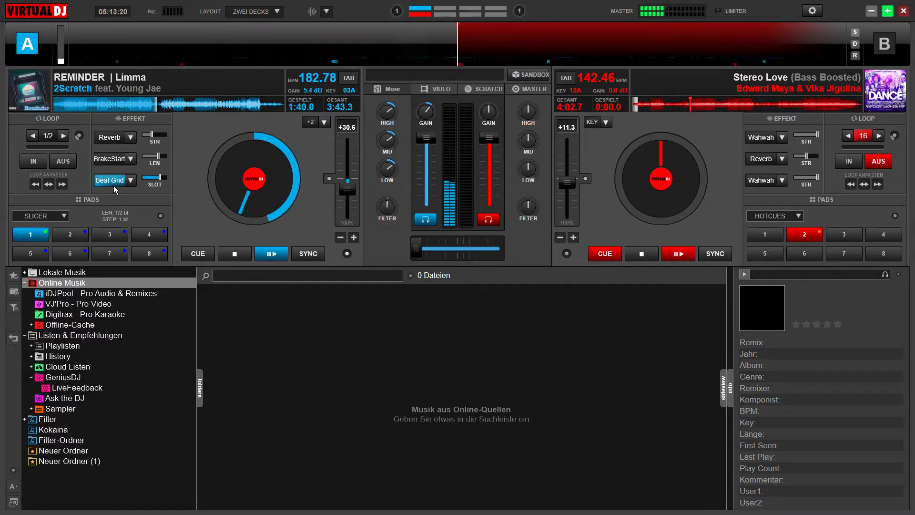
click(111, 138)
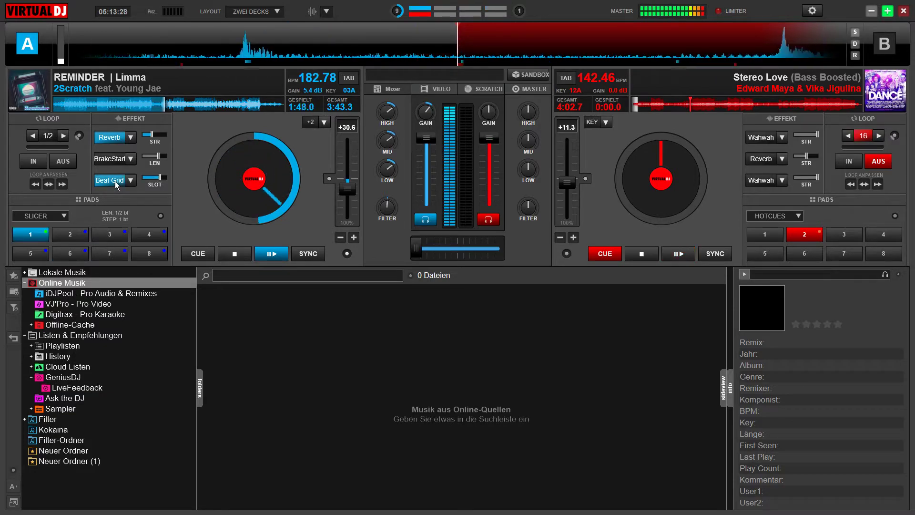
click(115, 181)
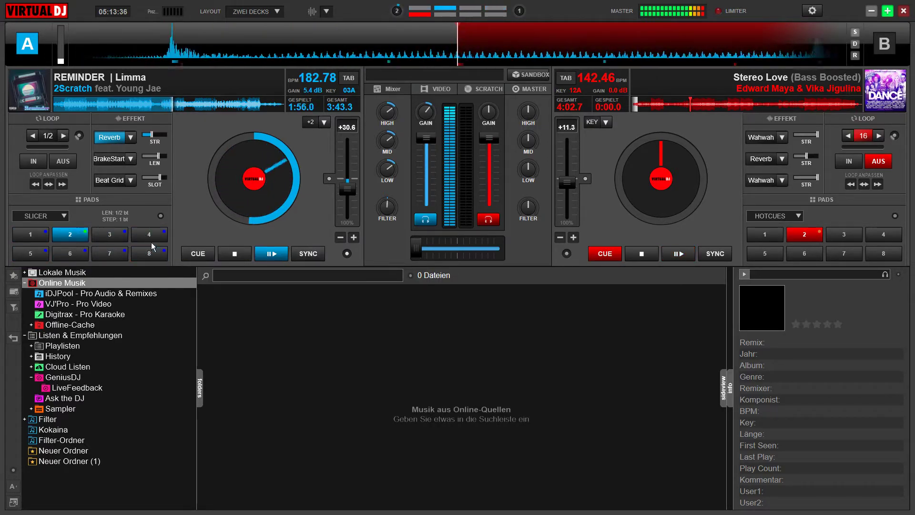
click(115, 139)
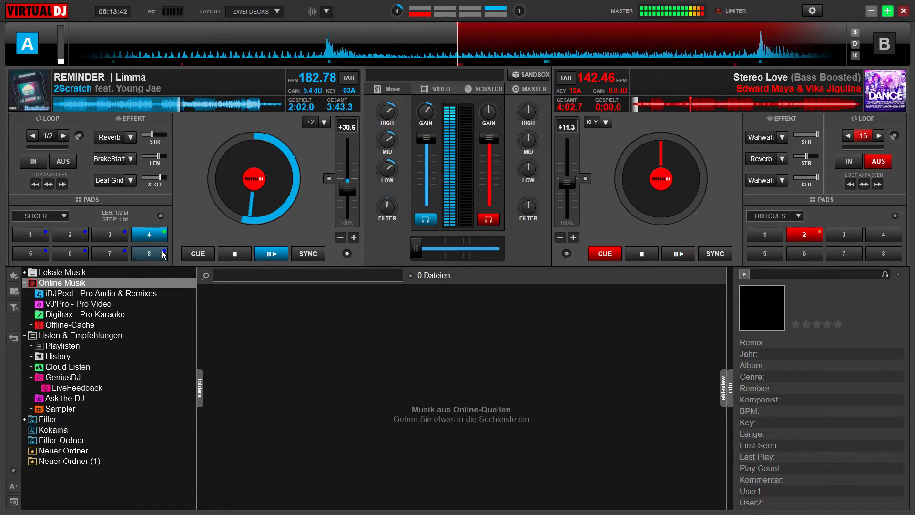
Trigger slicer pad 6 on deck A and pulse the Reverb effect on and off over the track
click(76, 253)
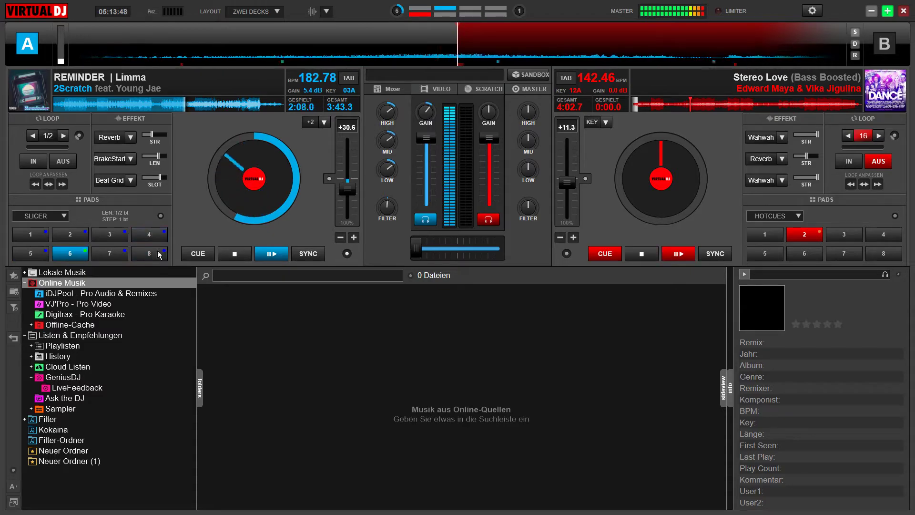
click(116, 137)
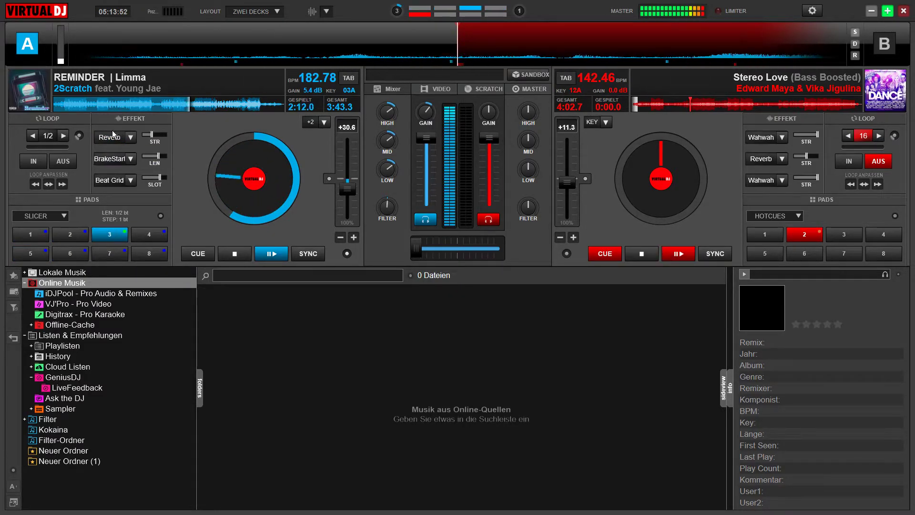
click(113, 137)
click(113, 137)
Toggle Beat Grid repeatedly on deck A, bring in Reverb, and end the passage with both effects off
click(110, 180)
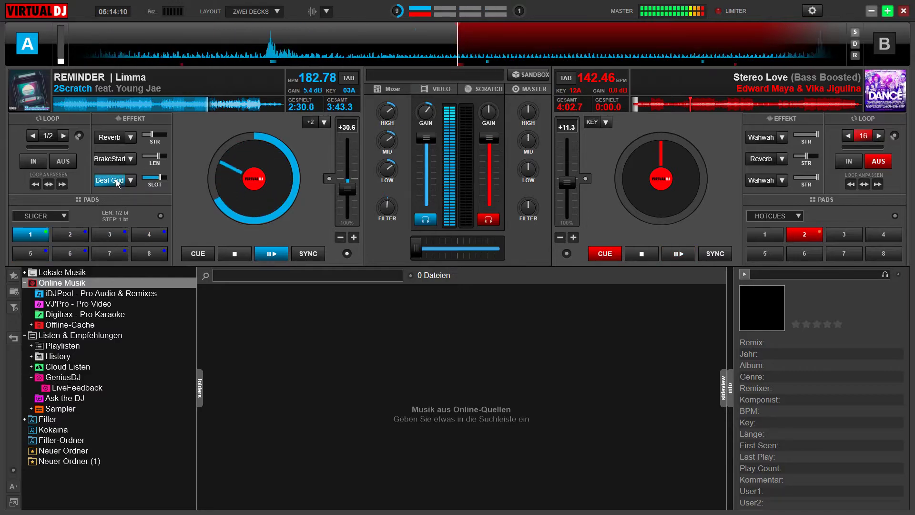
click(115, 180)
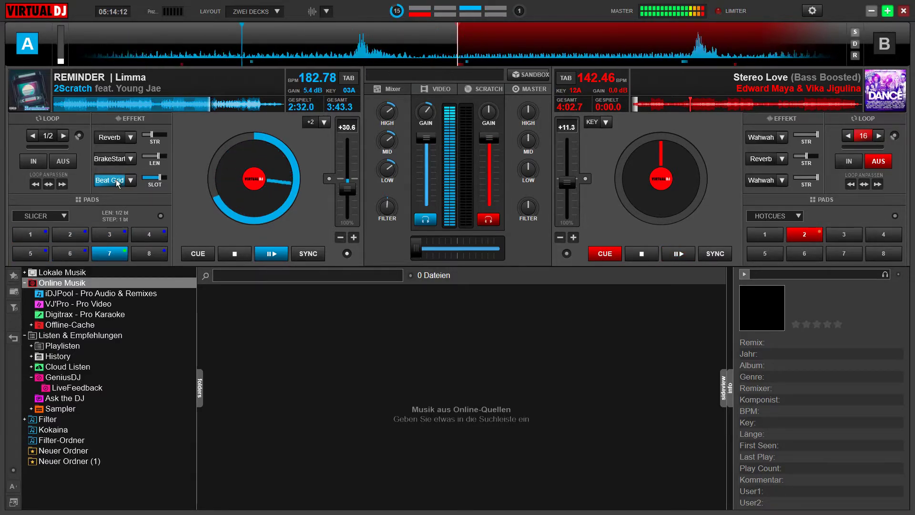
click(116, 180)
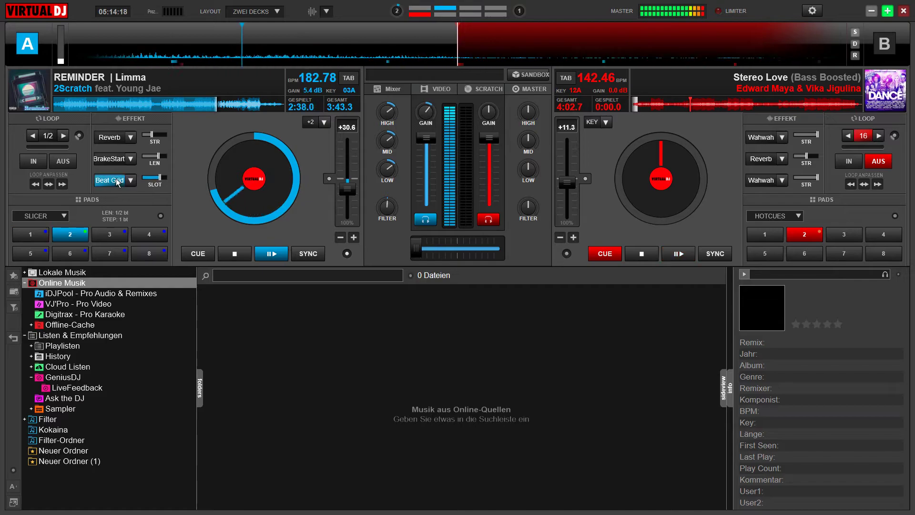
click(115, 179)
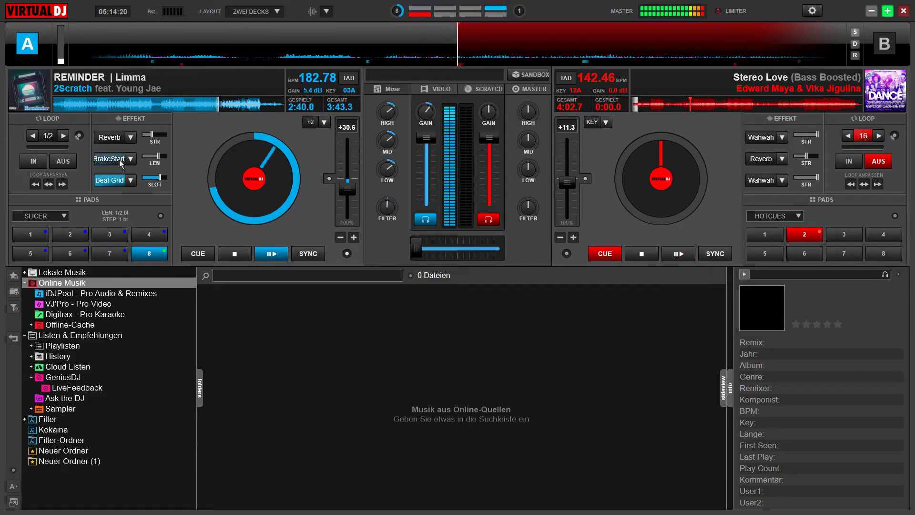
click(118, 141)
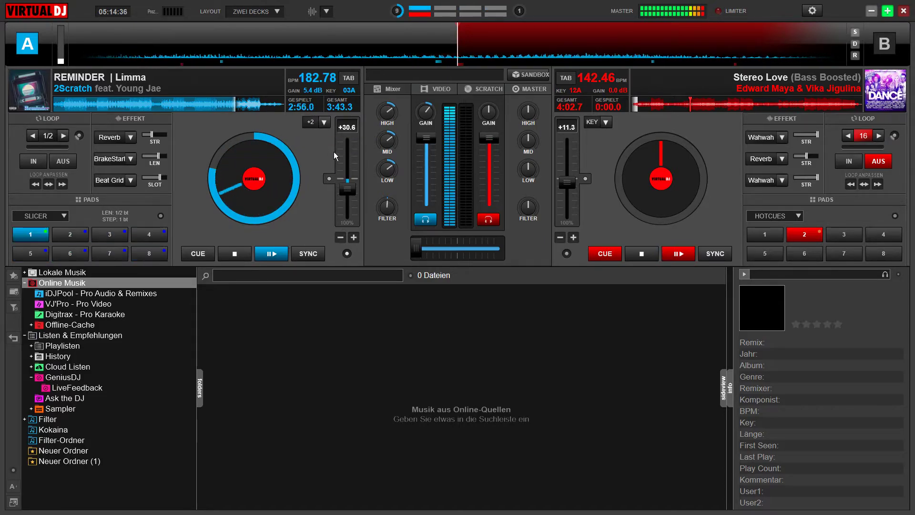
Drop deck A's pitch to -36.1 and bring it back up to +41.7 while the track plays
drag(346, 189, 349, 170)
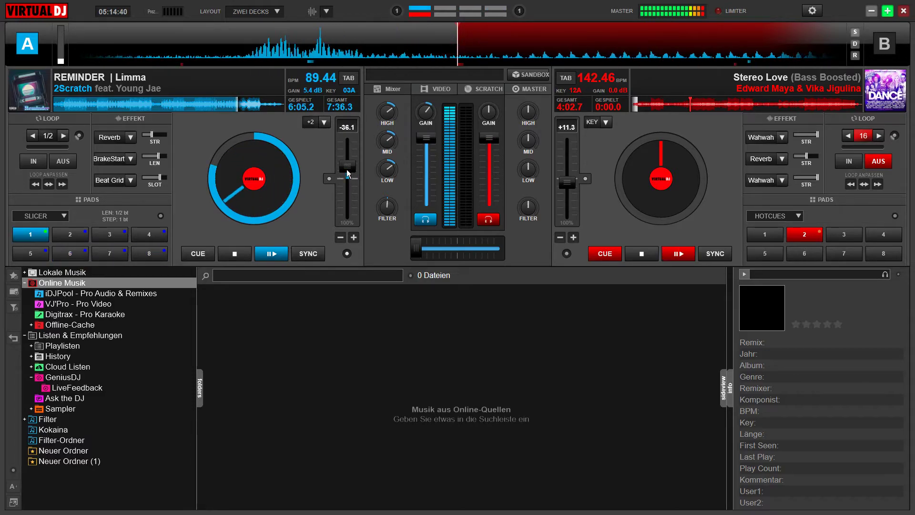
drag(350, 168, 347, 189)
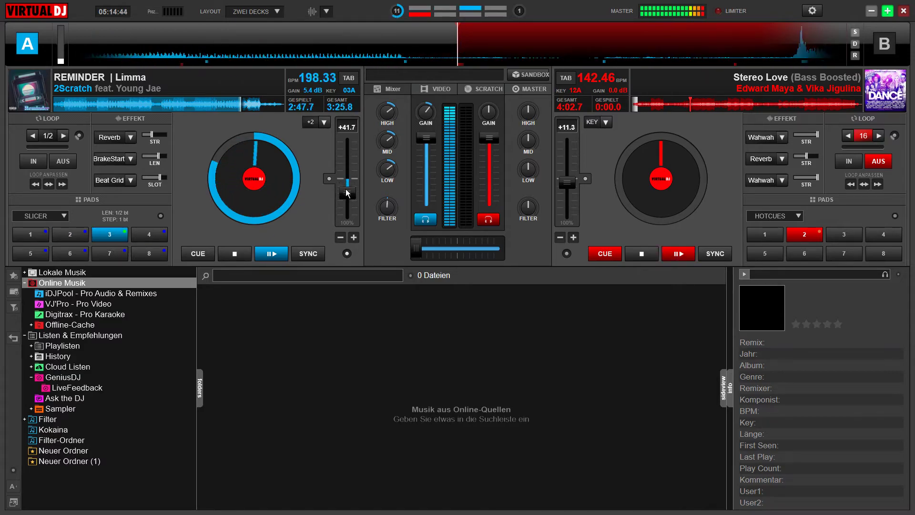
Activate Beat Grid and Reverb on deck A and raise its pitch to +61.1 for the track's ending
click(110, 182)
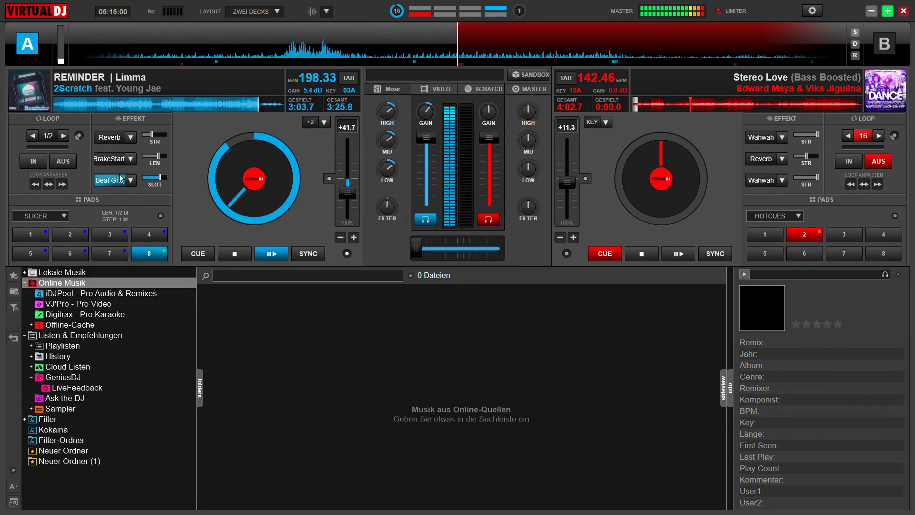
click(112, 138)
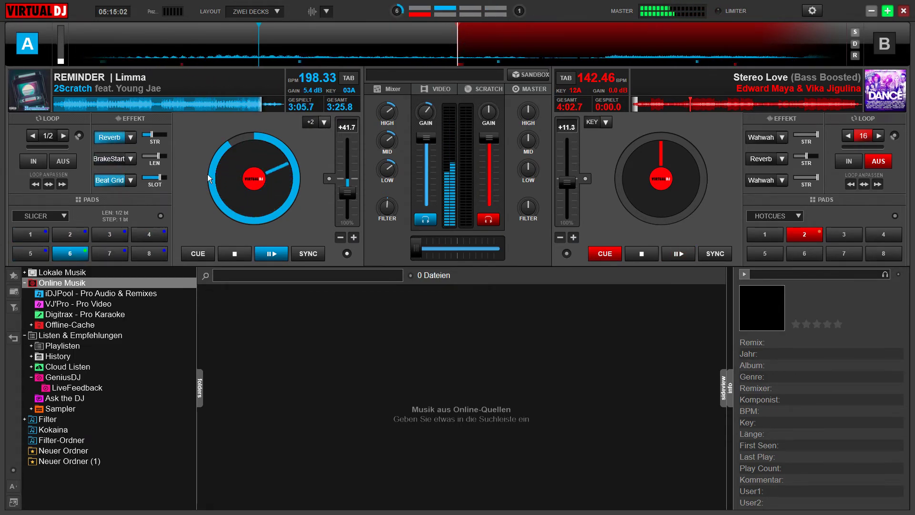
drag(342, 190, 349, 199)
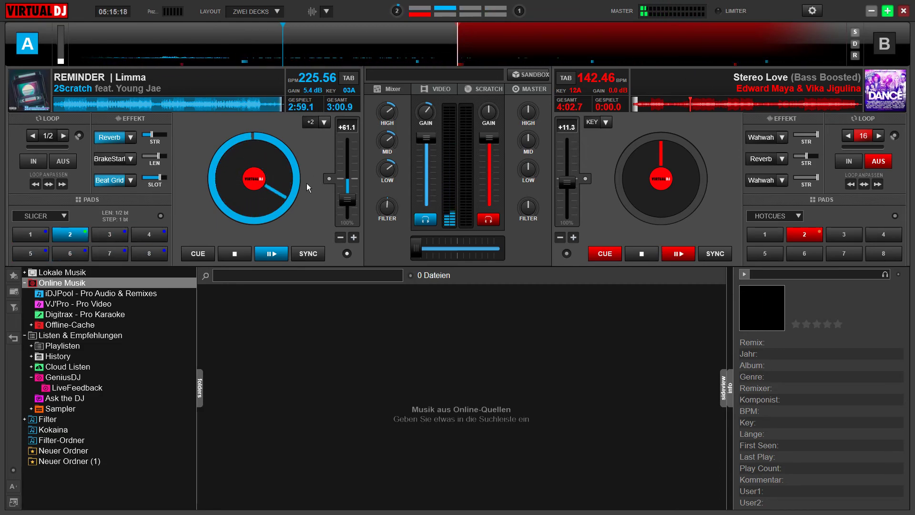
Open the GeForce Experience overlay
key(alt+z)
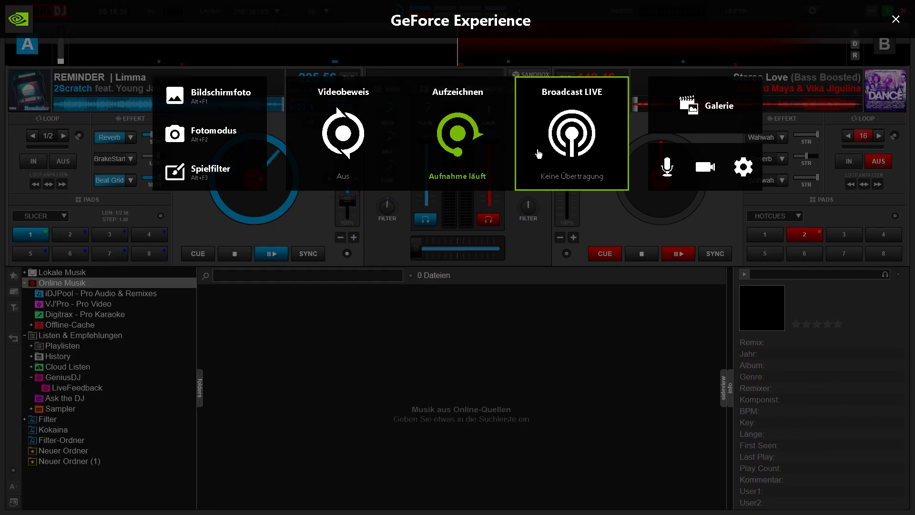